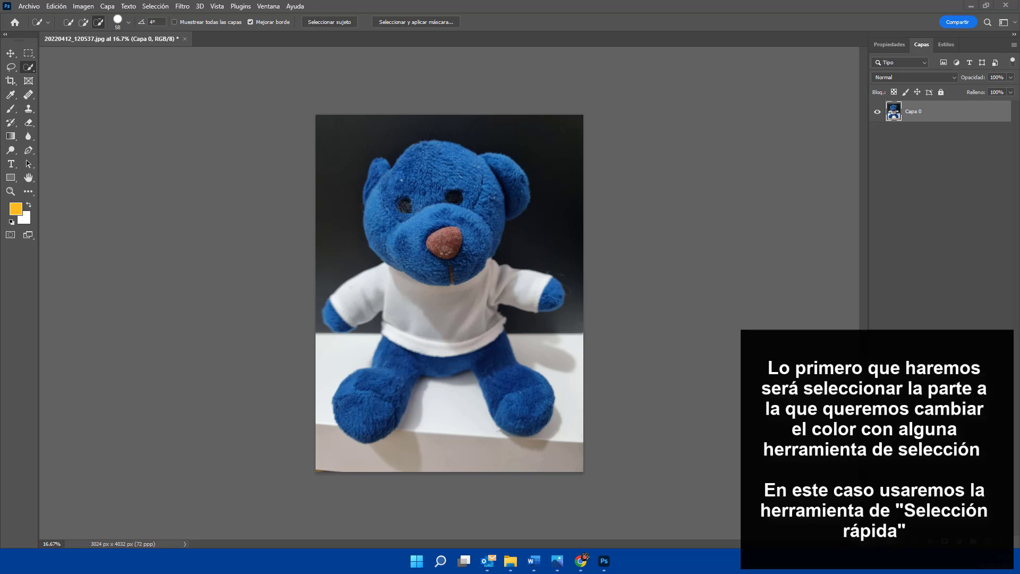
# Step: Select the bear's white T-shirt with Quick Selection and subtract the background area caught between the sleeve and the body
pyautogui.click(10, 67)
pyautogui.click(25, 68)
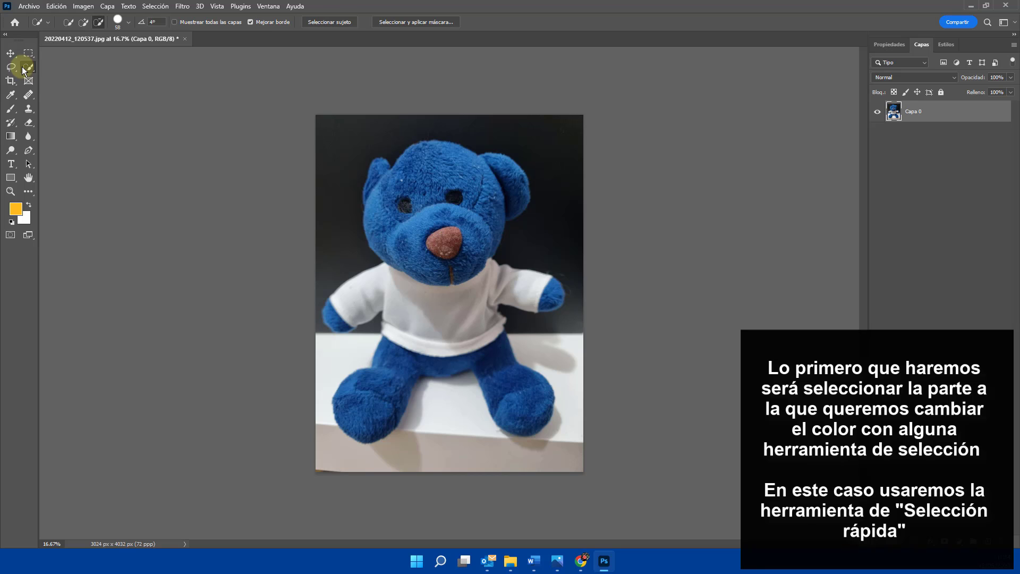
pyautogui.click(83, 23)
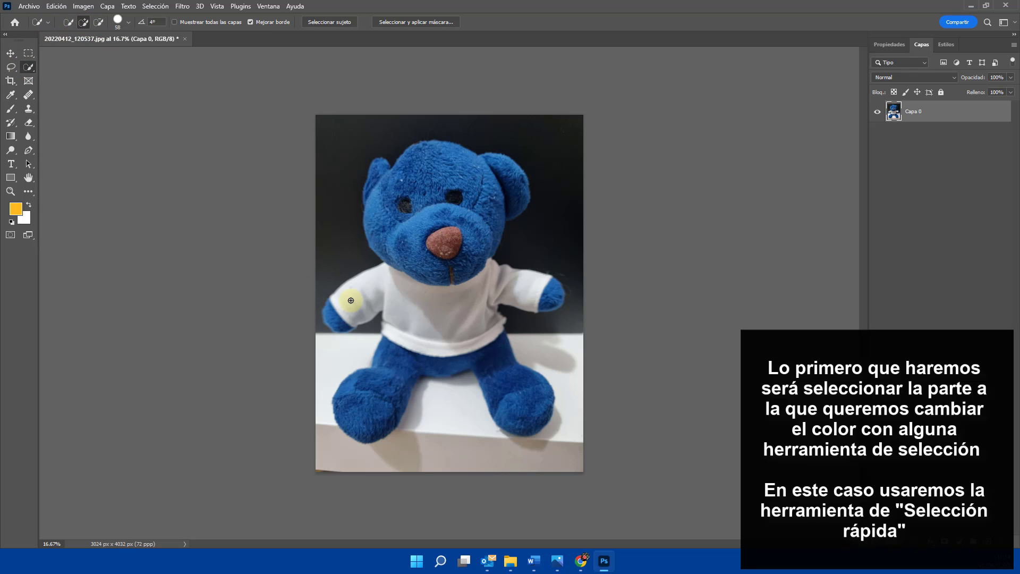
pyautogui.moveTo(351, 298); pyautogui.dragTo(398, 297)
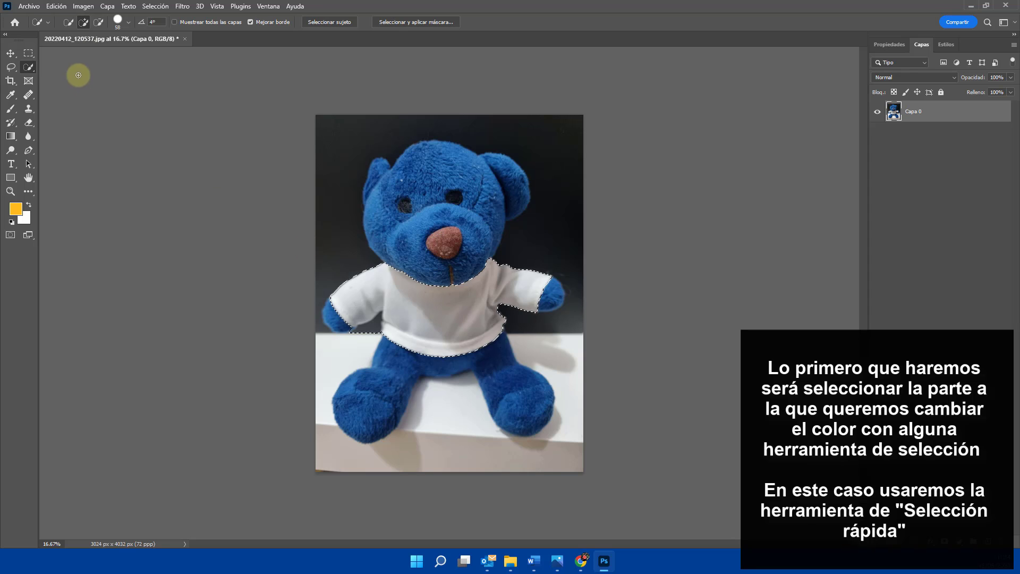
pyautogui.click(99, 22)
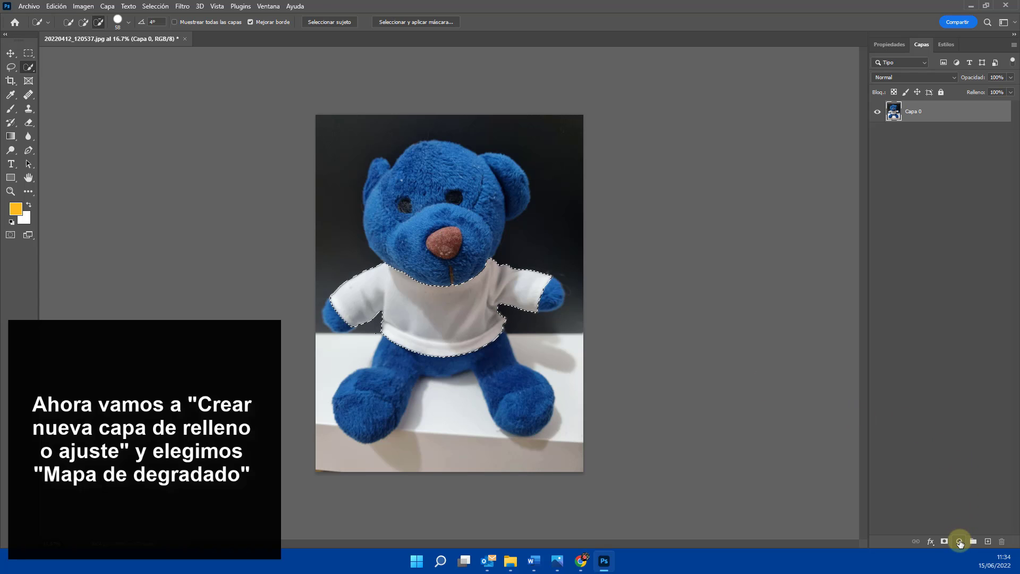
# Step: Add a Gradient Map adjustment layer over the selected T-shirt and apply the black-to-white preset from the Básicos group
pyautogui.click(960, 542)
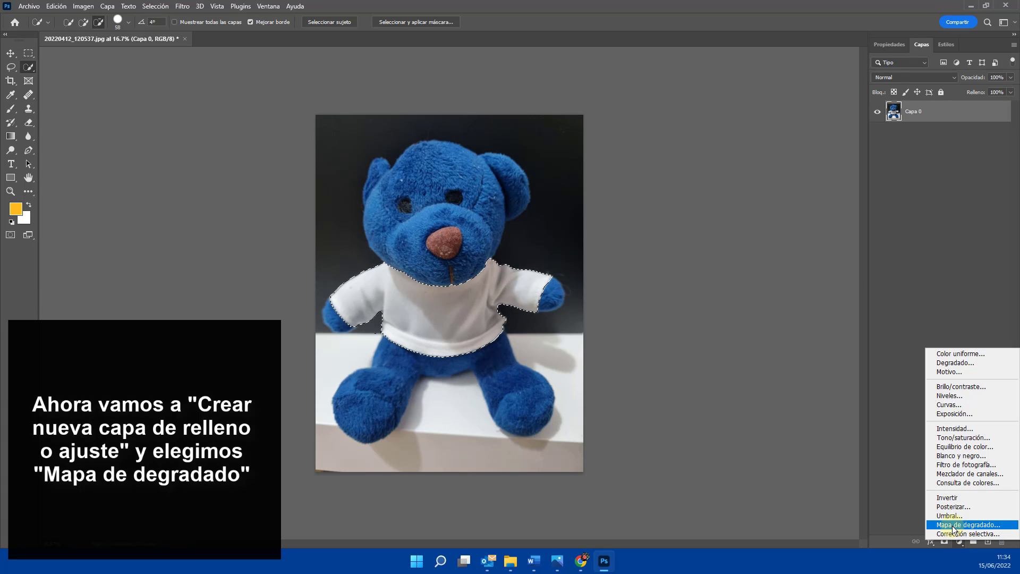
pyautogui.click(953, 526)
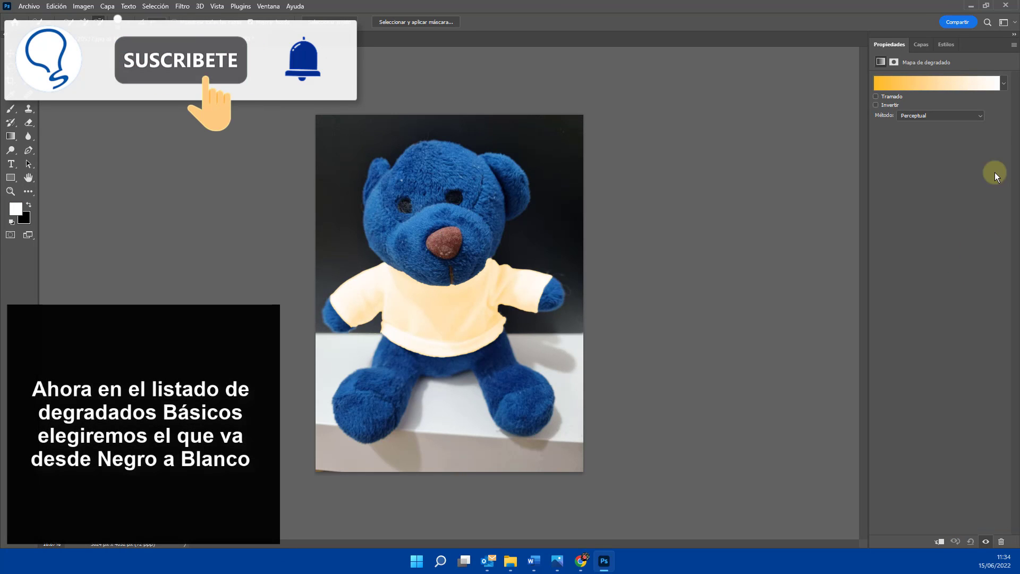
pyautogui.click(1004, 84)
pyautogui.click(883, 105)
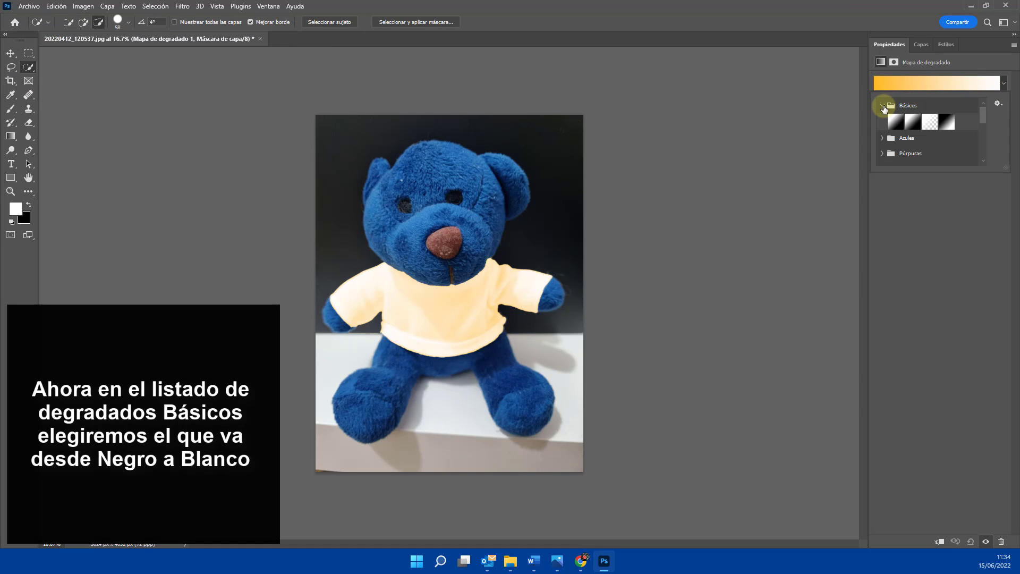
pyautogui.click(947, 122)
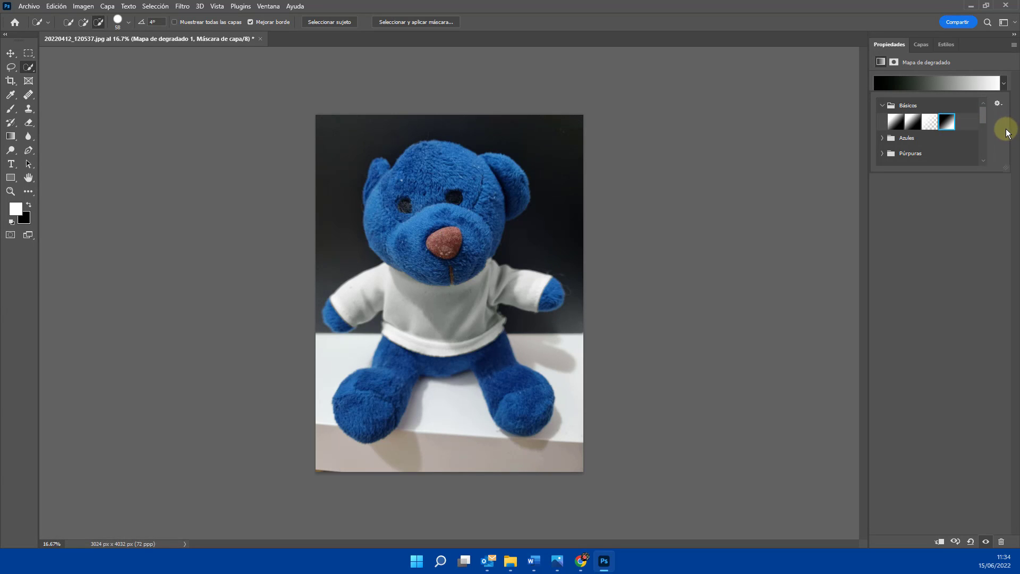
pyautogui.click(949, 198)
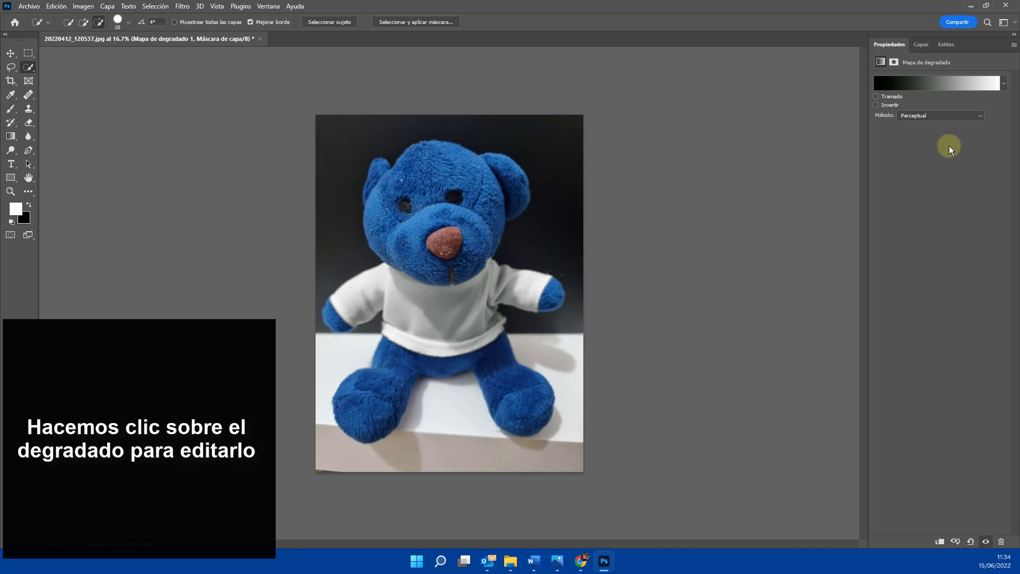
# Step: Open the gradient map's gradient for editing and add a colour stop in the middle at 50%
pyautogui.click(922, 84)
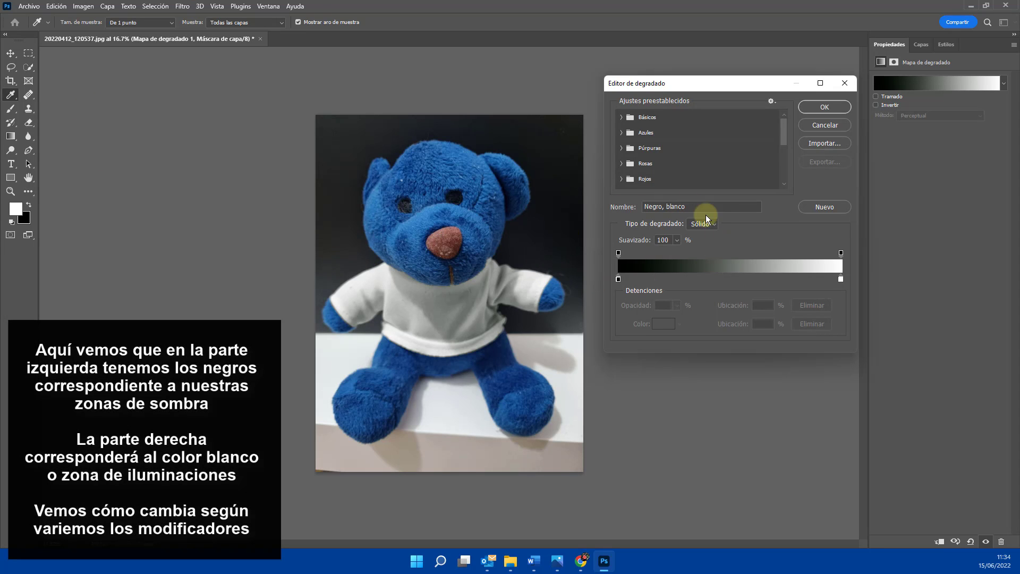
pyautogui.moveTo(619, 278)
pyautogui.mouseDown()
pyautogui.moveTo(678, 287)
pyautogui.moveTo(618, 278)
pyautogui.mouseUp()
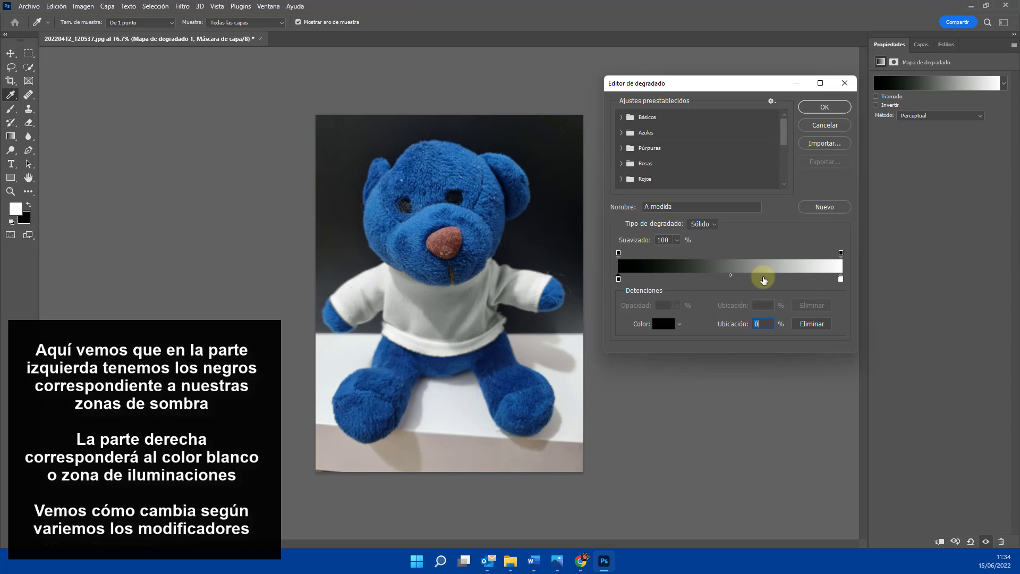
pyautogui.moveTo(841, 279)
pyautogui.mouseDown()
pyautogui.moveTo(792, 282)
pyautogui.moveTo(855, 279)
pyautogui.mouseUp()
pyautogui.click(730, 275)
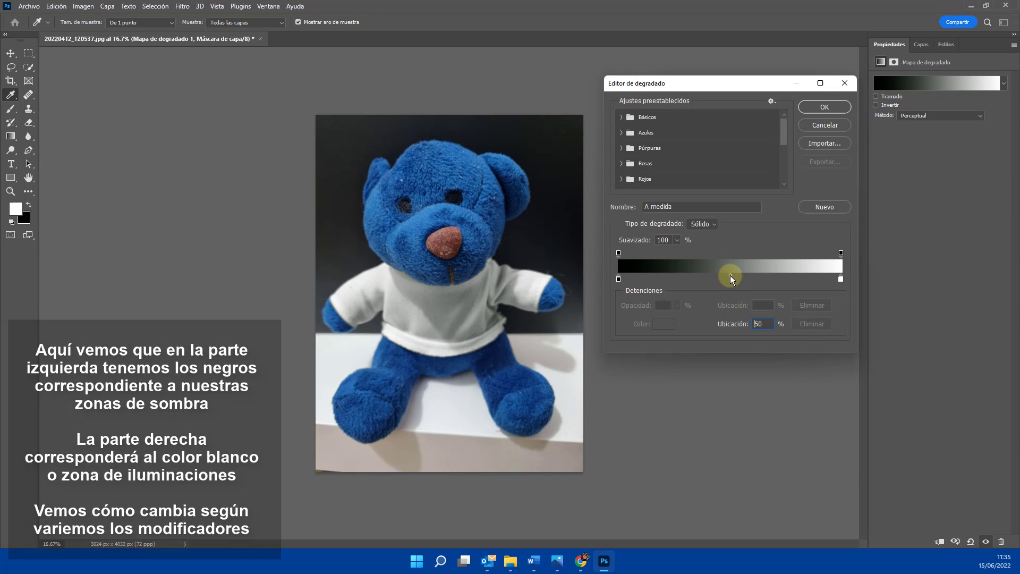
pyautogui.click(728, 278)
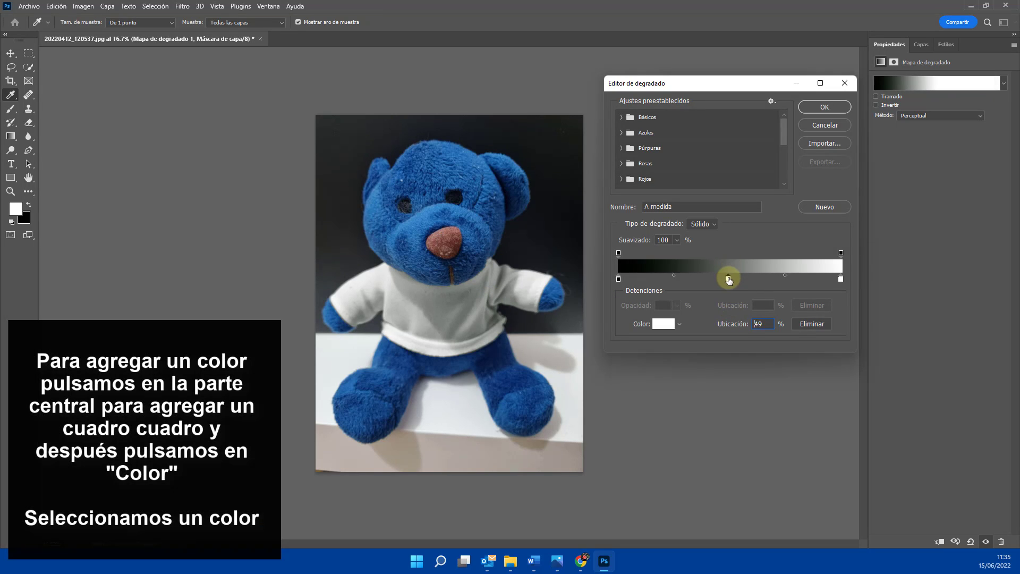
pyautogui.moveTo(729, 278); pyautogui.dragTo(731, 277)
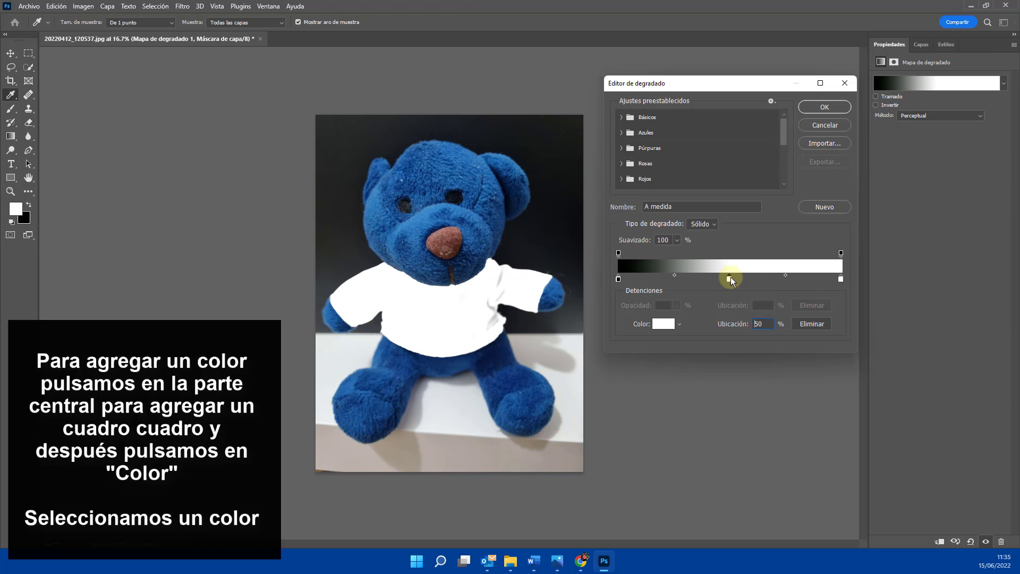
# Step: Set the middle colour stop to the blue 5c78bf
pyautogui.click(663, 325)
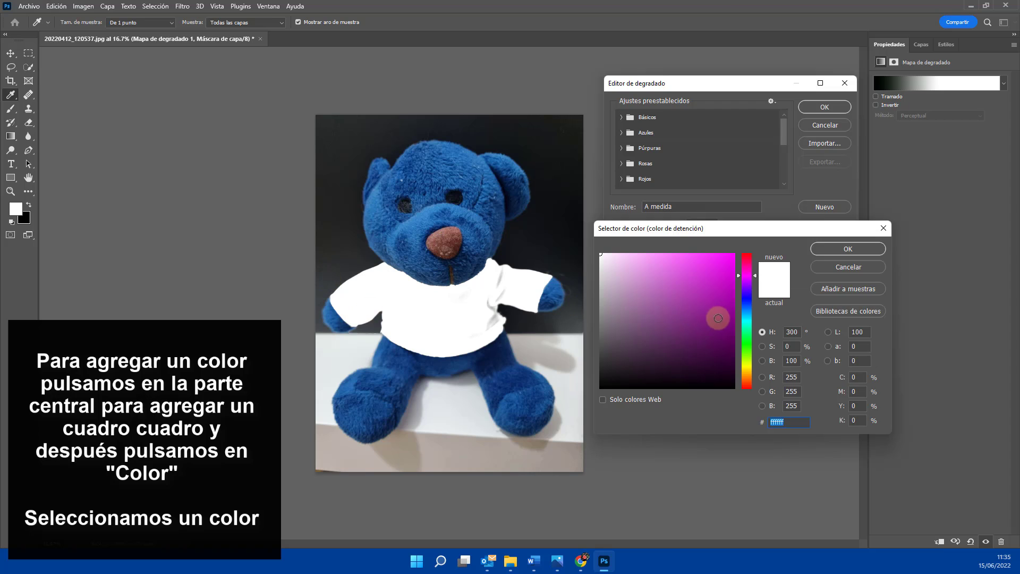
pyautogui.click(700, 325)
pyautogui.moveTo(700, 325); pyautogui.dragTo(671, 320)
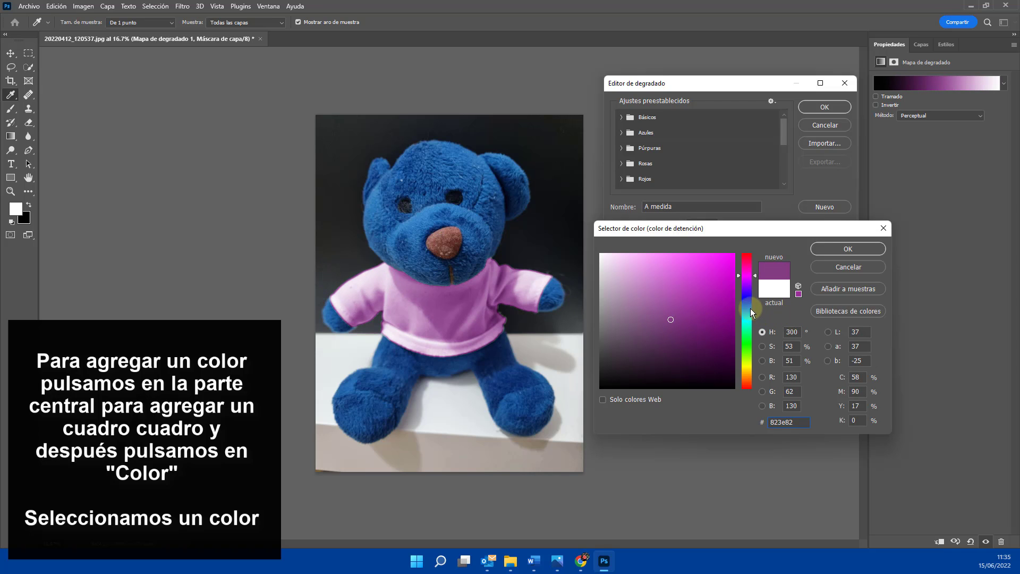
pyautogui.click(747, 305)
pyautogui.moveTo(661, 278); pyautogui.dragTo(671, 299)
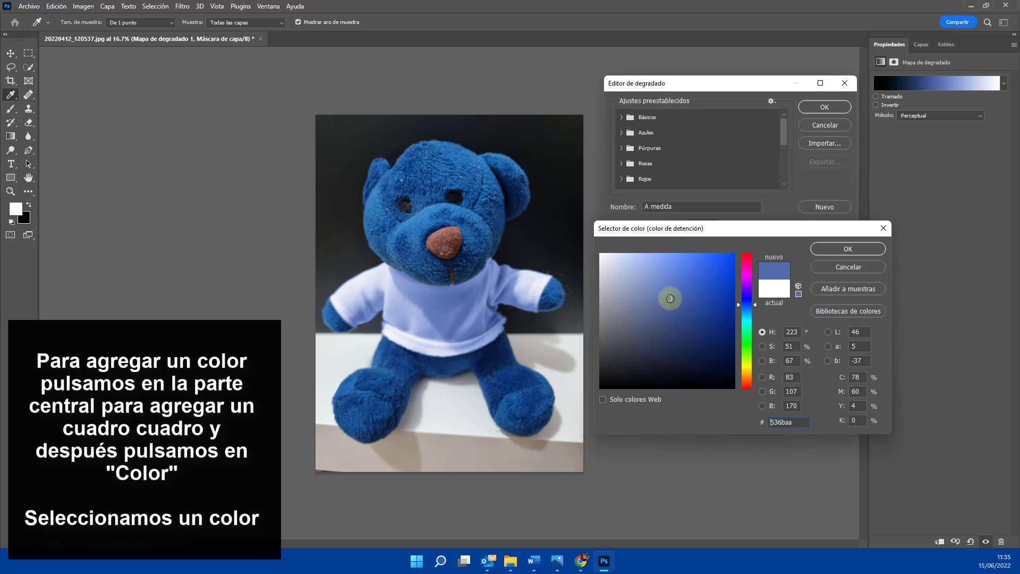
pyautogui.click(670, 287)
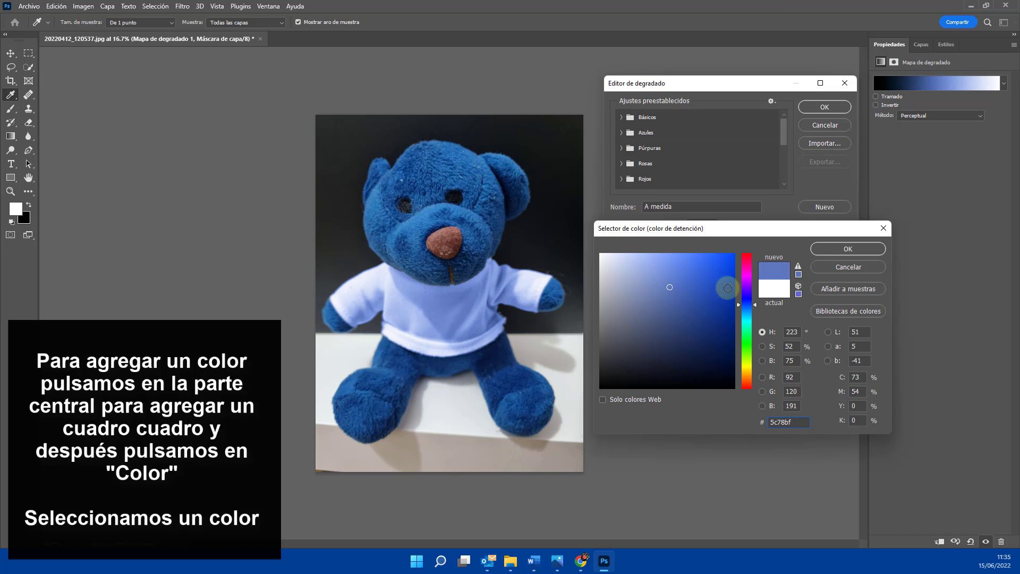
pyautogui.click(822, 248)
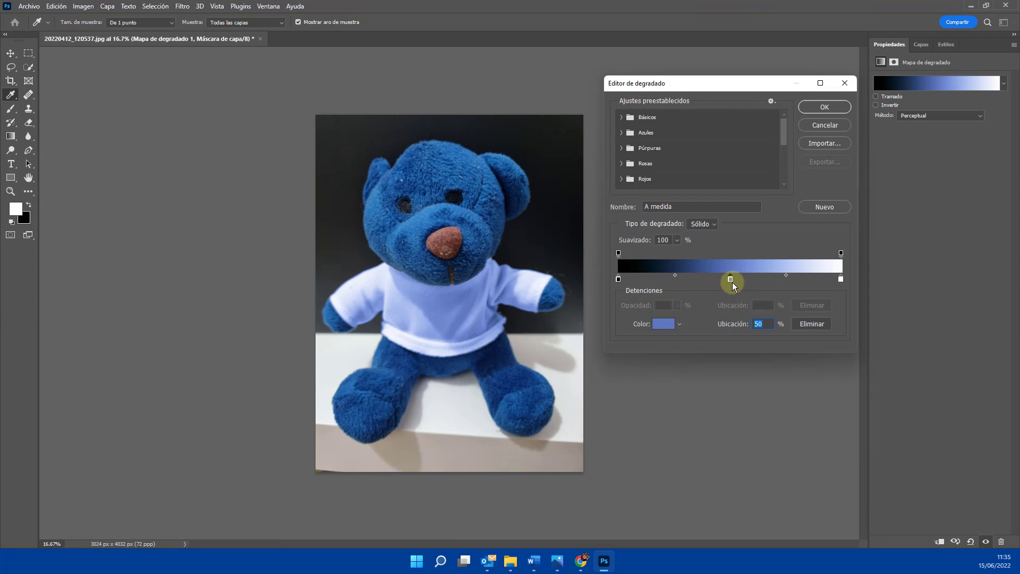
# Step: Move the blue colour stop towards the shadows and add an extra white stop at 73%
pyautogui.moveTo(728, 278); pyautogui.dragTo(612, 276)
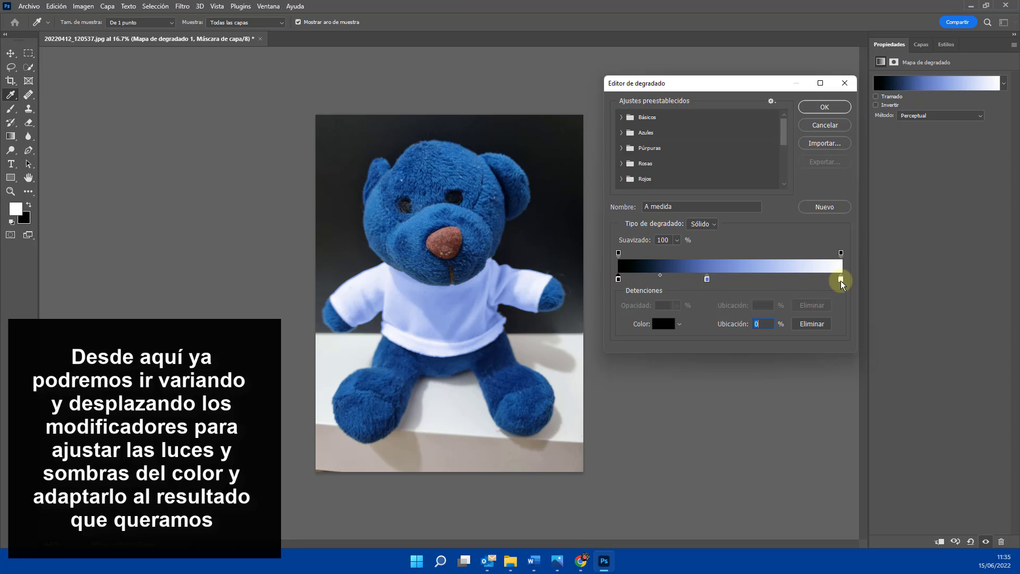
pyautogui.moveTo(842, 280)
pyautogui.mouseDown()
pyautogui.moveTo(809, 279)
pyautogui.moveTo(840, 277)
pyautogui.mouseUp()
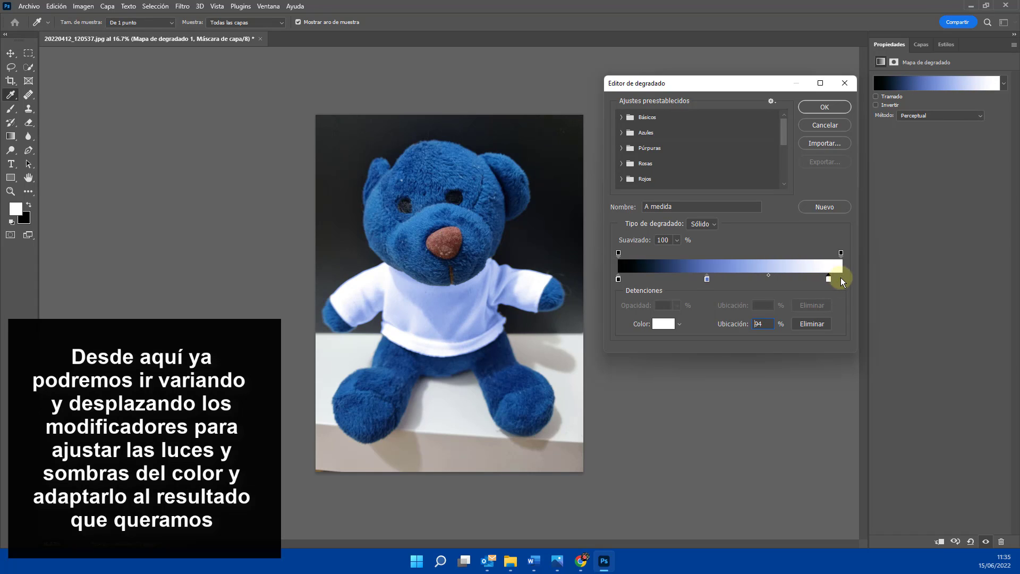
pyautogui.moveTo(777, 278)
pyautogui.mouseDown()
pyautogui.moveTo(800, 277)
pyautogui.moveTo(780, 282)
pyautogui.mouseUp()
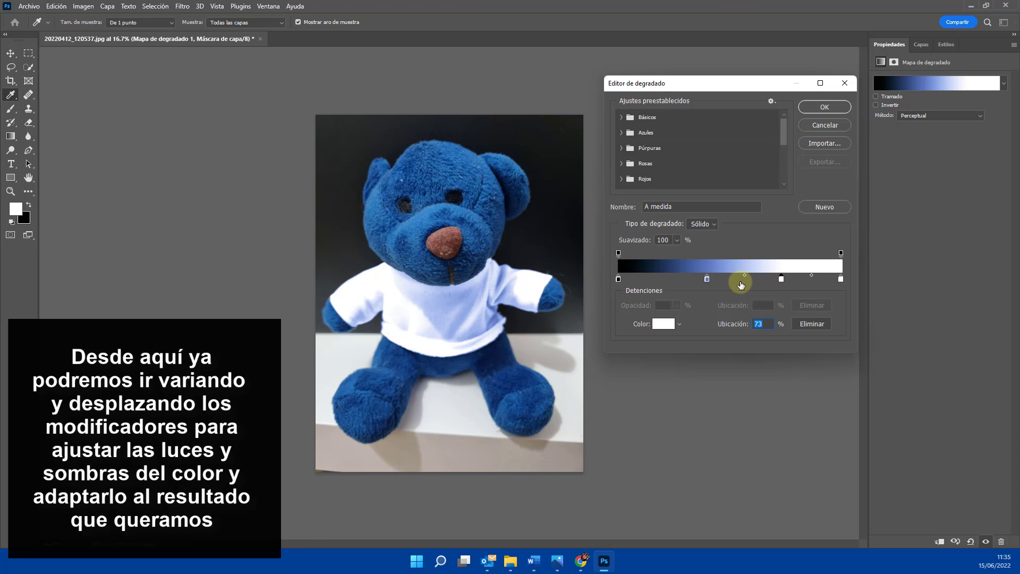
pyautogui.moveTo(811, 275); pyautogui.dragTo(809, 275)
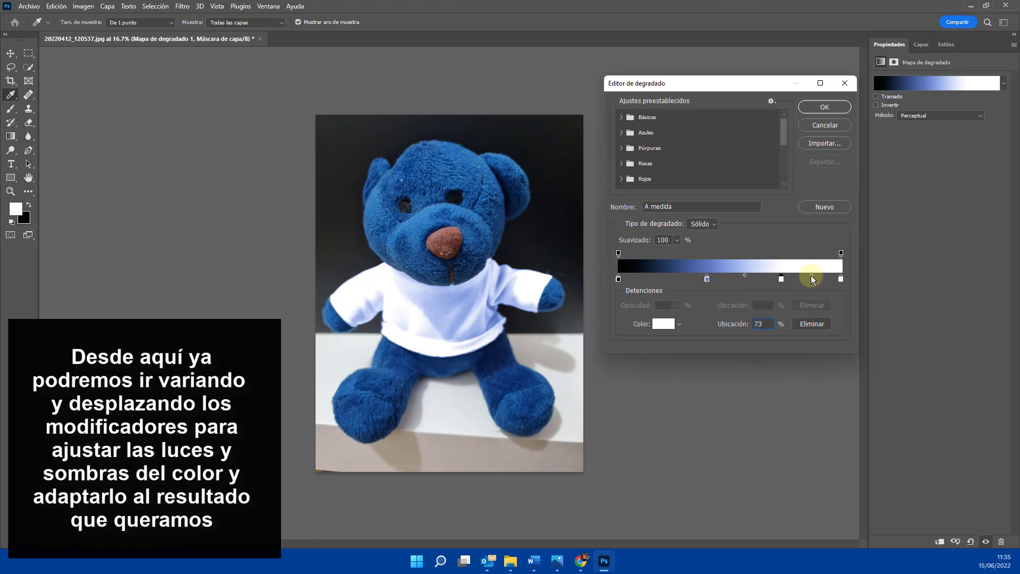
# Step: Make the gradient's shadow end white, shift the blue stop slightly towards the highlights with its highlight-side midpoint at 24%, and accept the gradient
pyautogui.click(781, 279)
pyautogui.press('BackSpace')
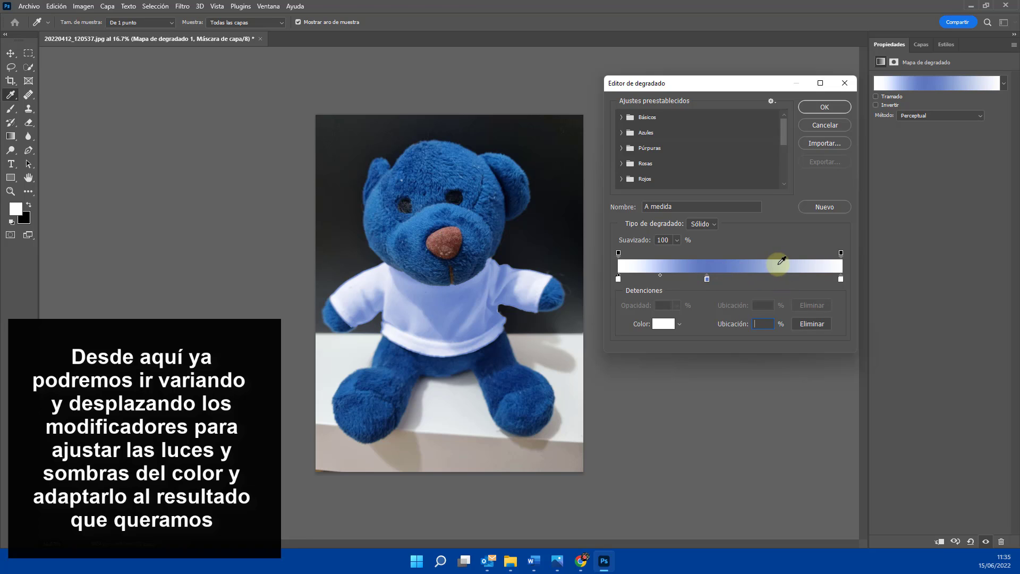
pyautogui.moveTo(707, 278); pyautogui.dragTo(750, 275)
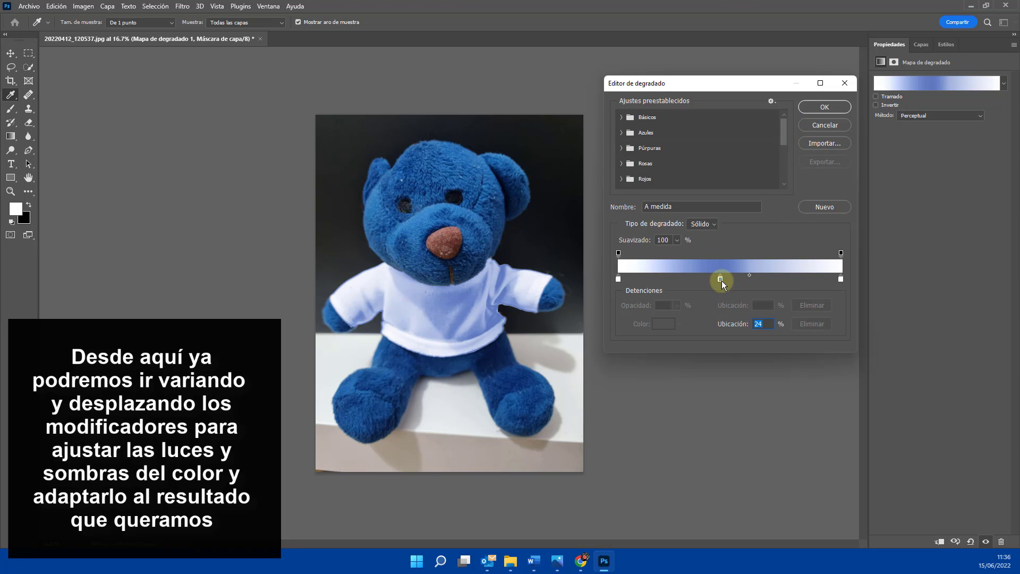
pyautogui.click(808, 109)
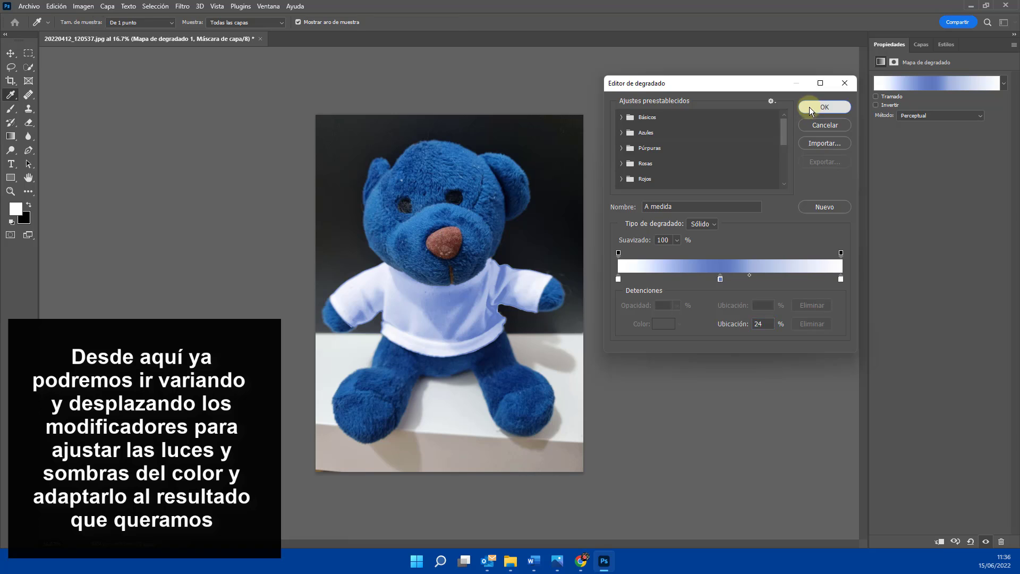
# Step: Toggle the visibility of the Mapa de degradado 1 layer to compare the T-shirt before and after recolouring
pyautogui.click(921, 44)
pyautogui.click(878, 112)
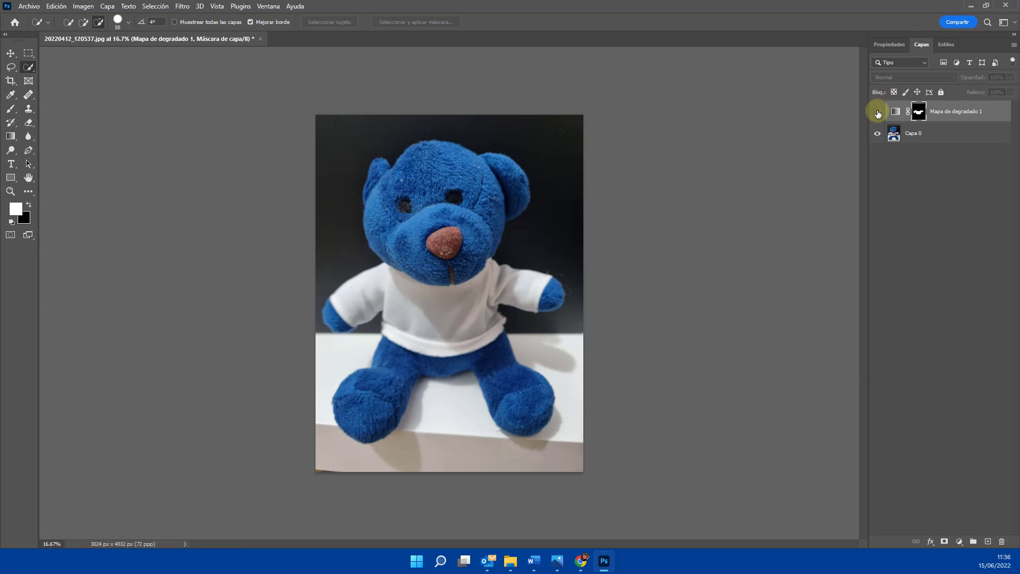
pyautogui.click(878, 112)
pyautogui.click(878, 112)
pyautogui.click(878, 112)
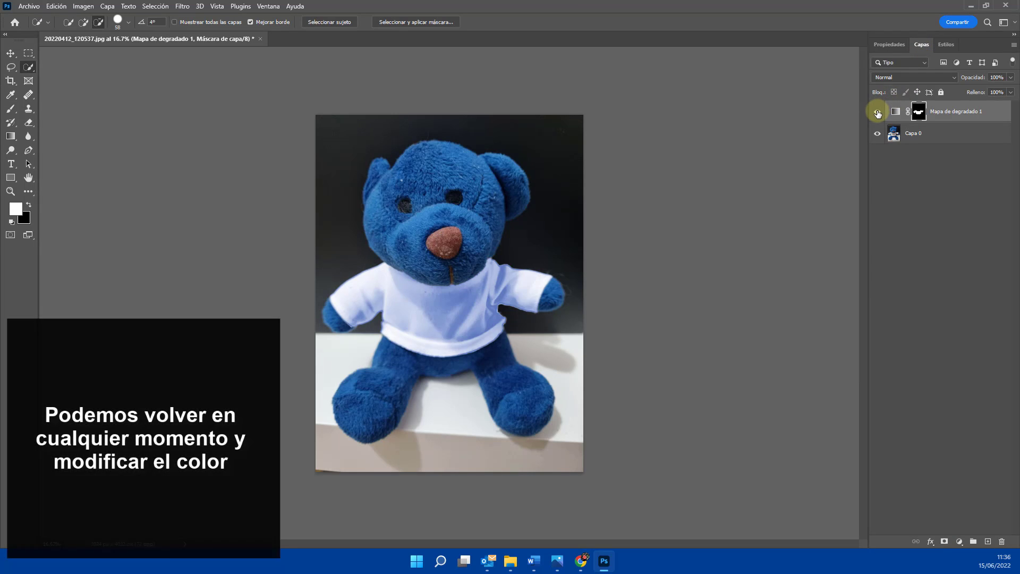
pyautogui.click(878, 112)
pyautogui.click(877, 113)
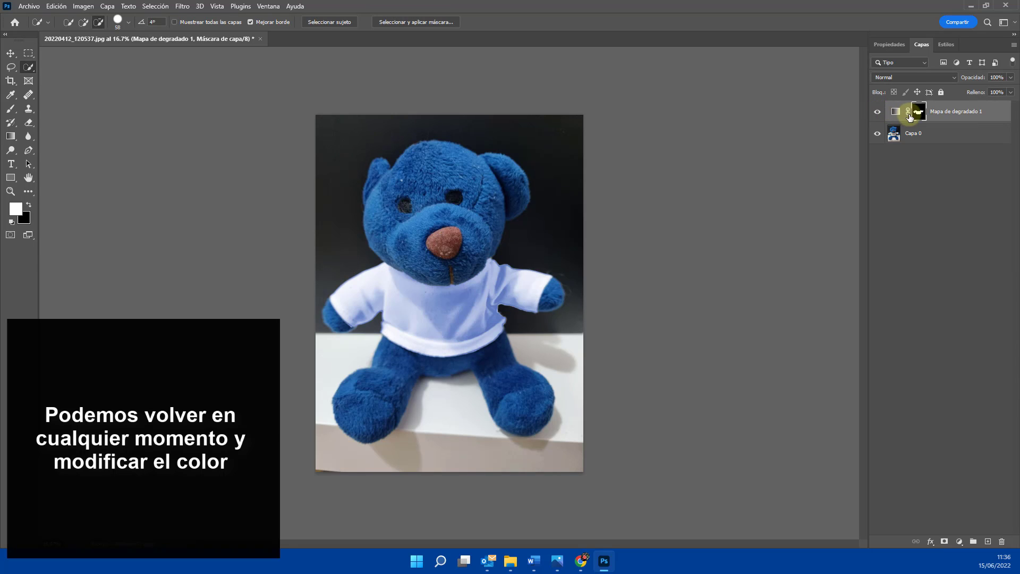
# Step: Reopen the gradient of the Mapa de degradado 1 layer and change its blue colour stop to the green 6a9673
pyautogui.doubleClick(895, 112)
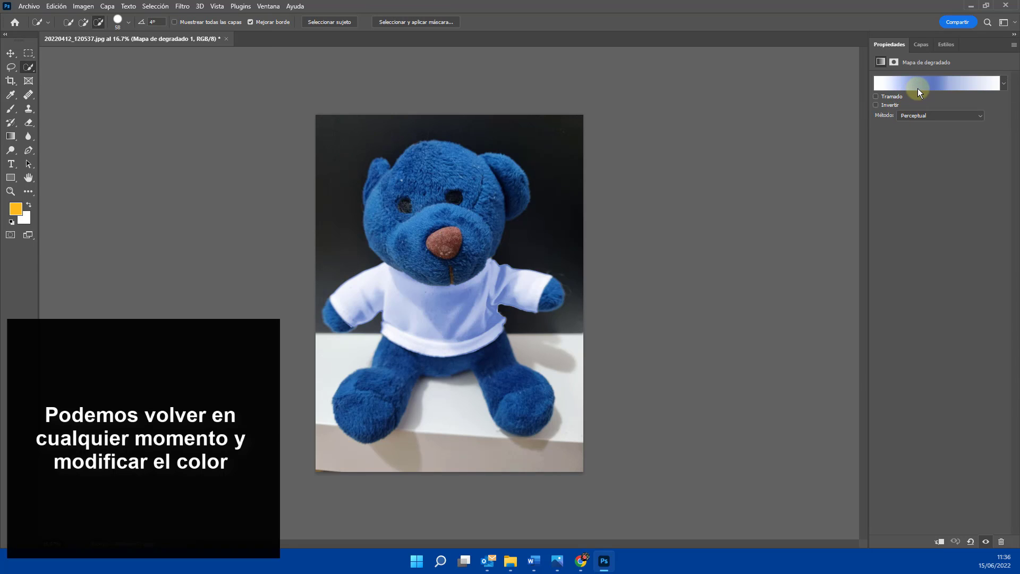
pyautogui.click(919, 89)
pyautogui.doubleClick(722, 279)
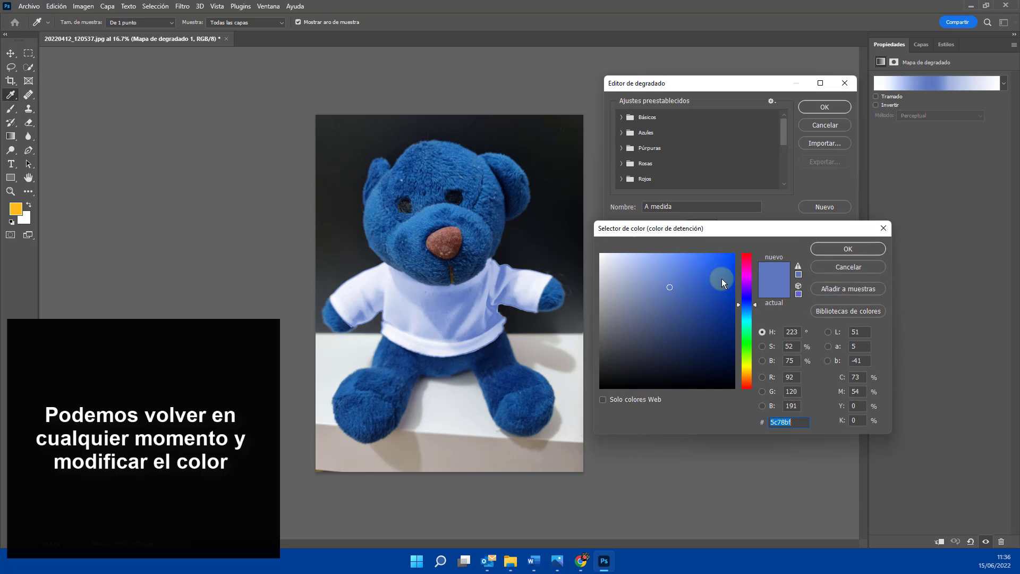
pyautogui.click(750, 339)
pyautogui.moveTo(676, 326)
pyautogui.mouseDown()
pyautogui.moveTo(640, 303)
pyautogui.moveTo(637, 310)
pyautogui.mouseUp()
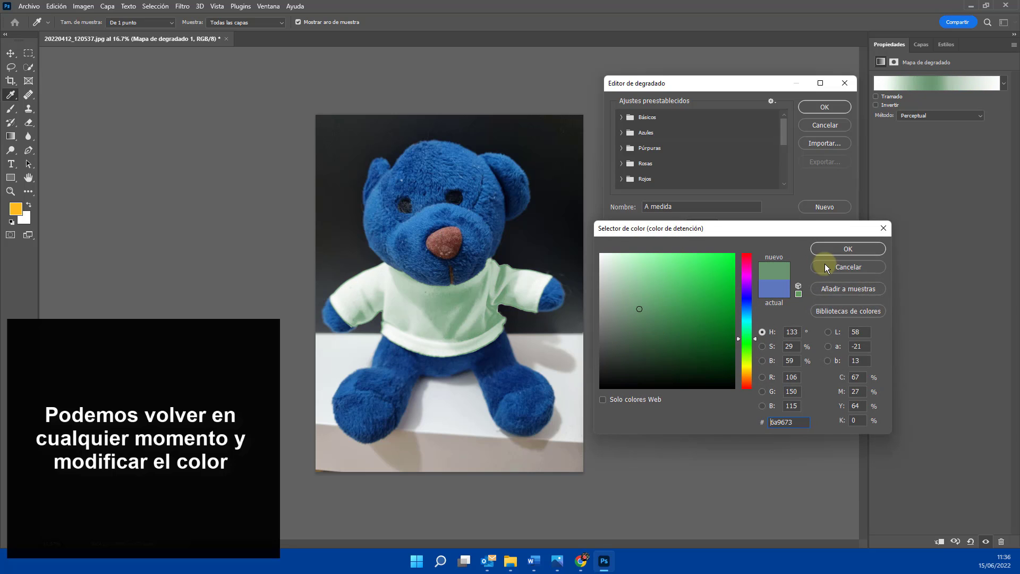
pyautogui.click(848, 248)
# Step: Set the midpoint on the shadow side of the green stop to 5% and accept the edited gradient
pyautogui.moveTo(668, 276); pyautogui.dragTo(615, 275)
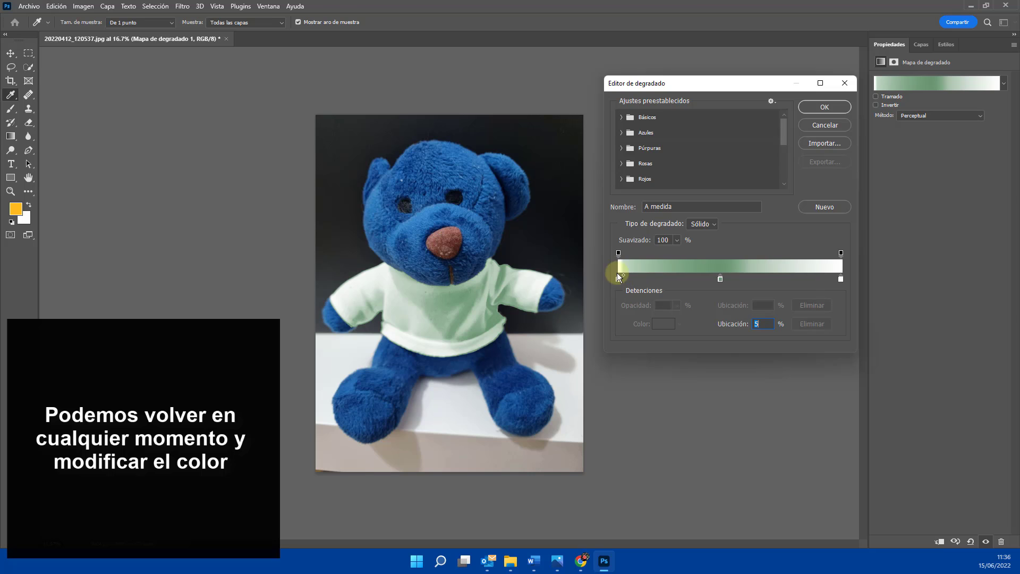
pyautogui.moveTo(720, 280); pyautogui.dragTo(754, 275)
pyautogui.click(824, 107)
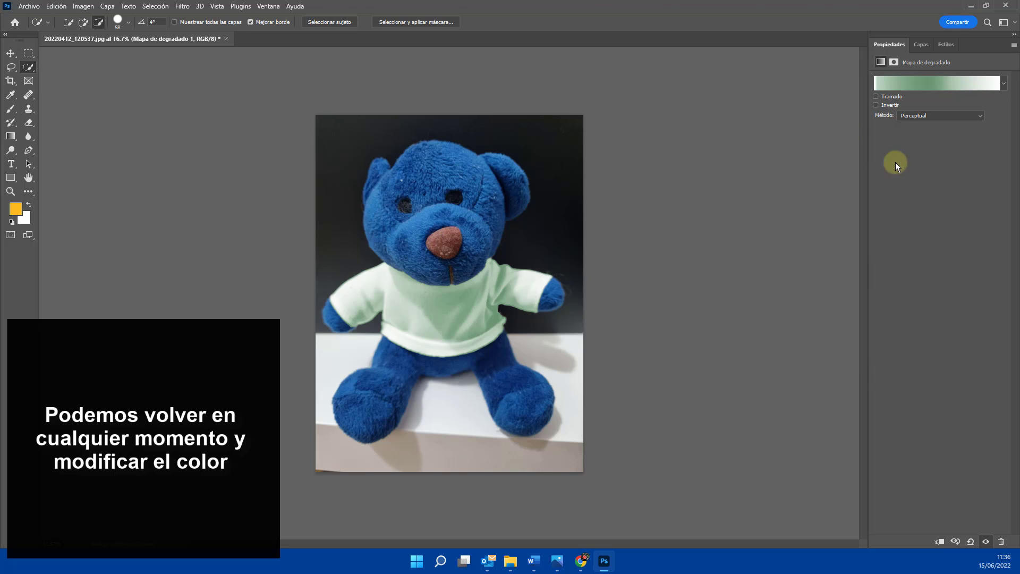